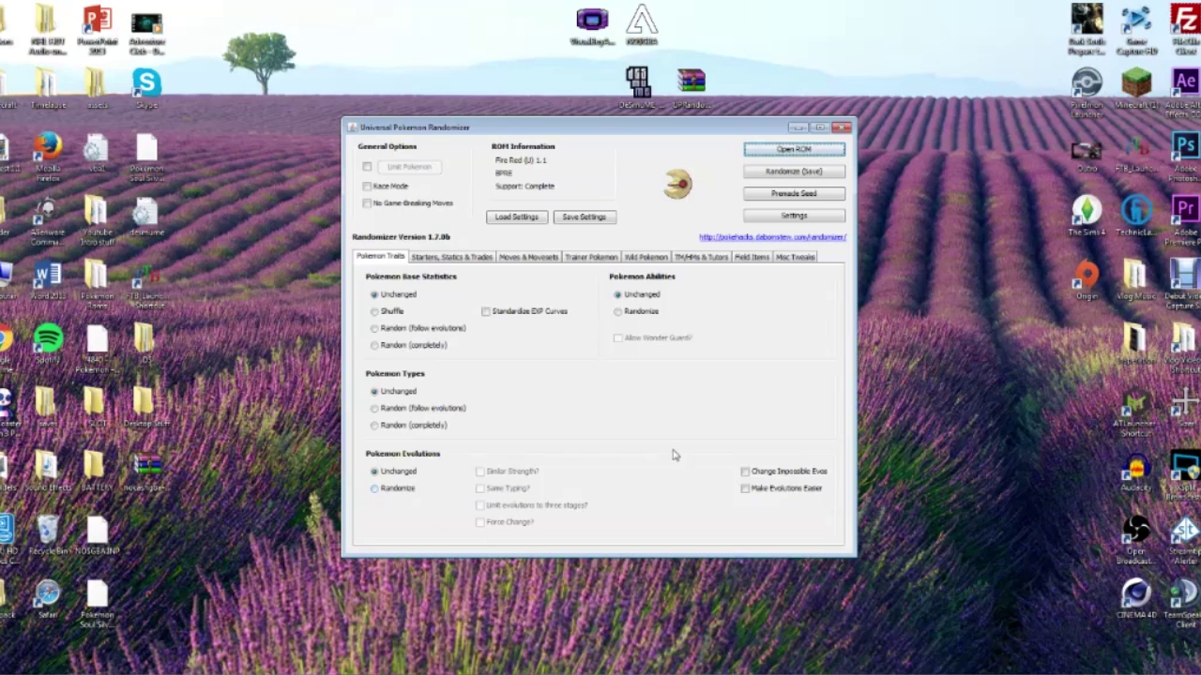
# - Keep Pokemon evolutions Unchanged with Change Impossible Evos ticked, then show the Starters, Statics & Trades tab
pyautogui.click(389, 488)
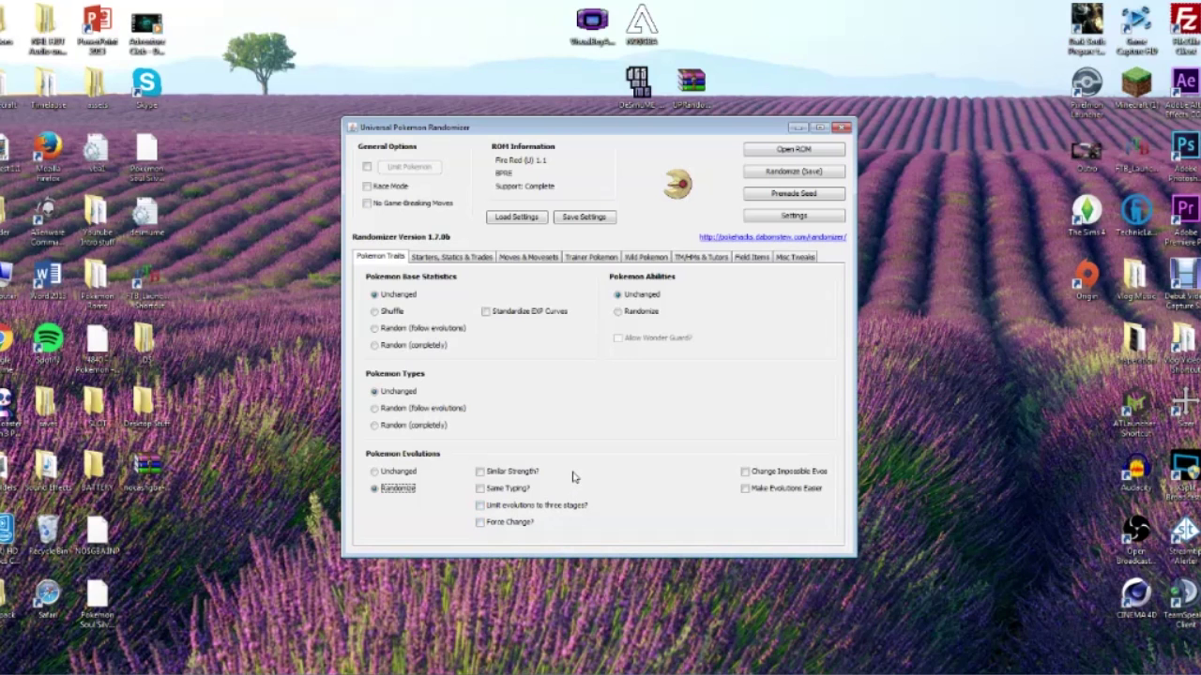
pyautogui.click(400, 474)
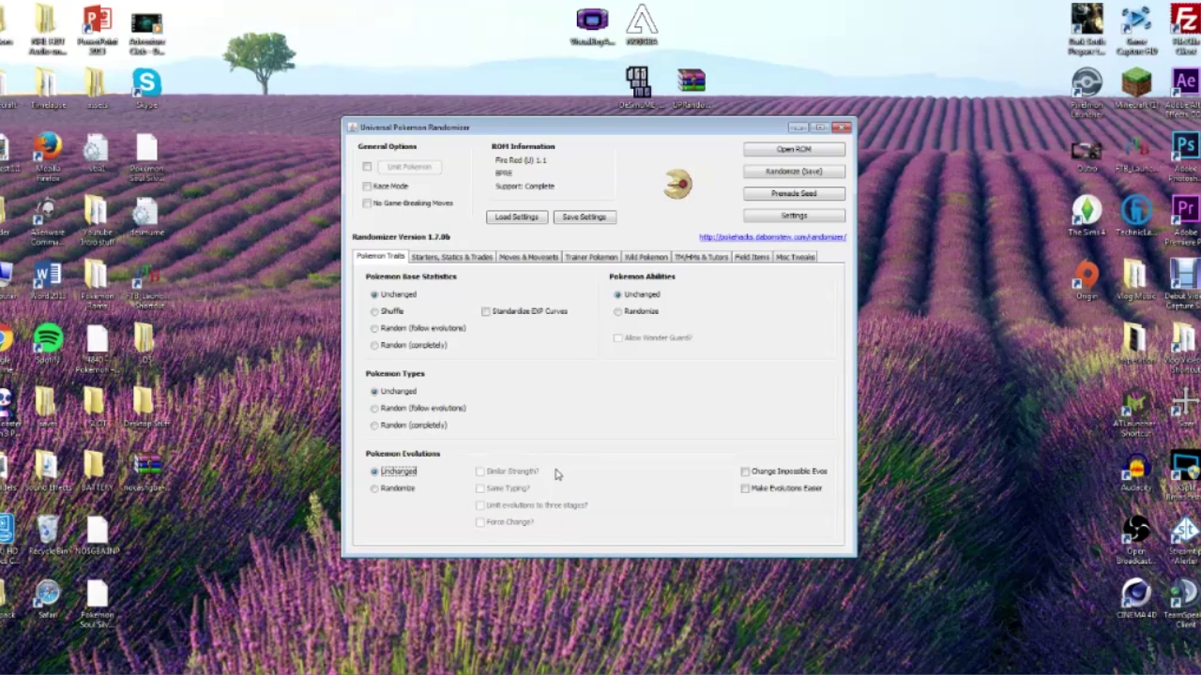
pyautogui.click(784, 474)
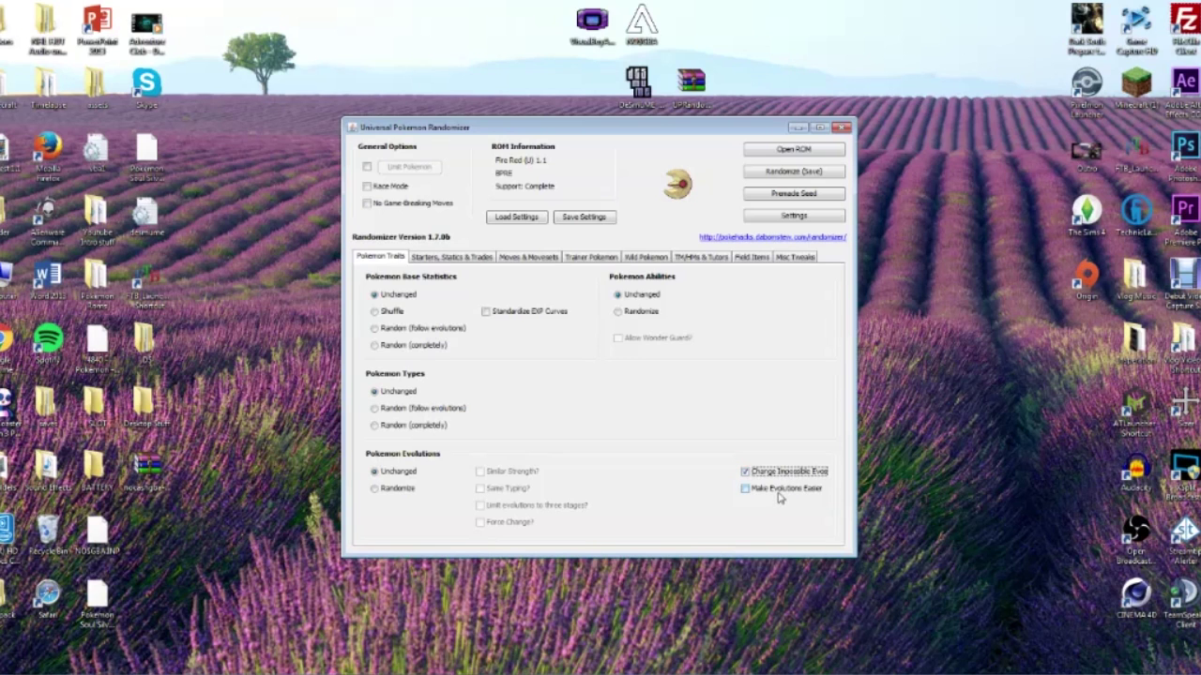
pyautogui.moveTo(778, 499)
pyautogui.click(451, 259)
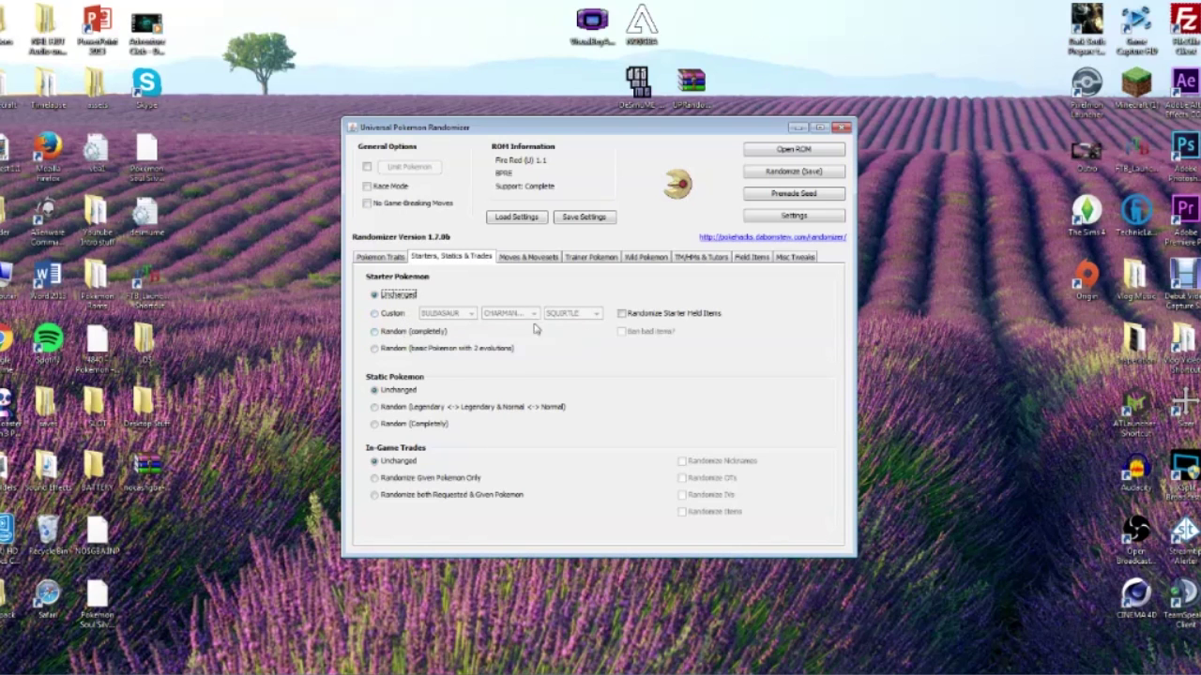
# - Set Starter Pokemon to 'Random (basic Pokemon with 2 evolutions)'
pyautogui.click(386, 335)
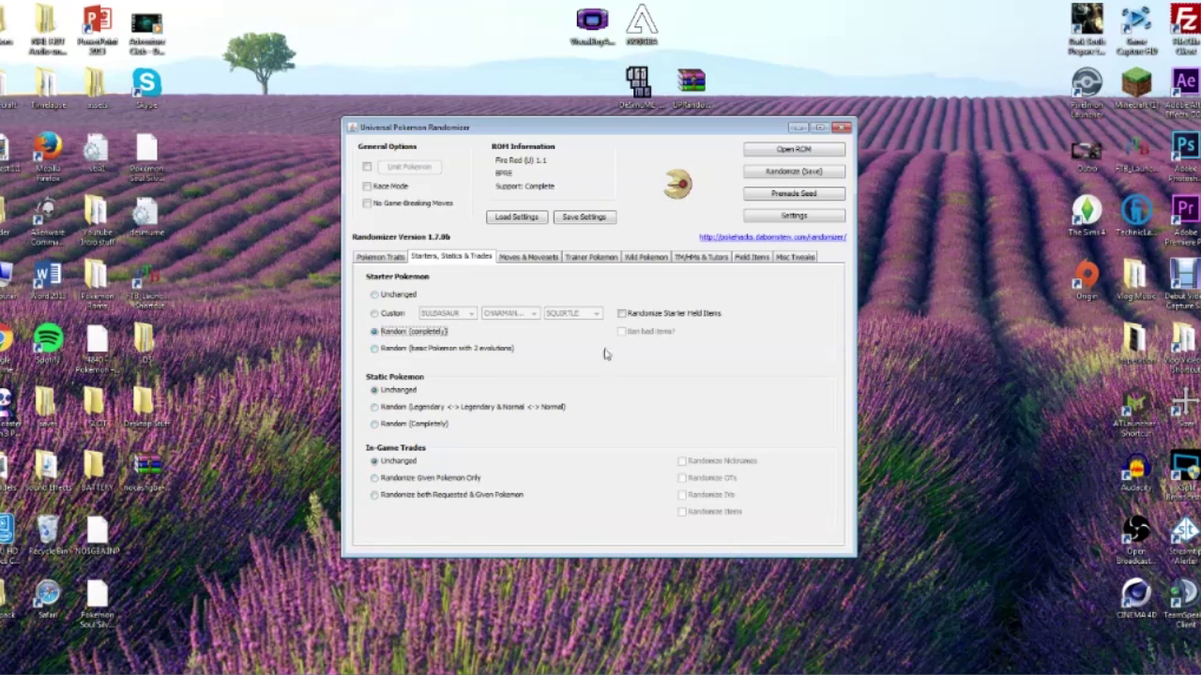
pyautogui.click(431, 355)
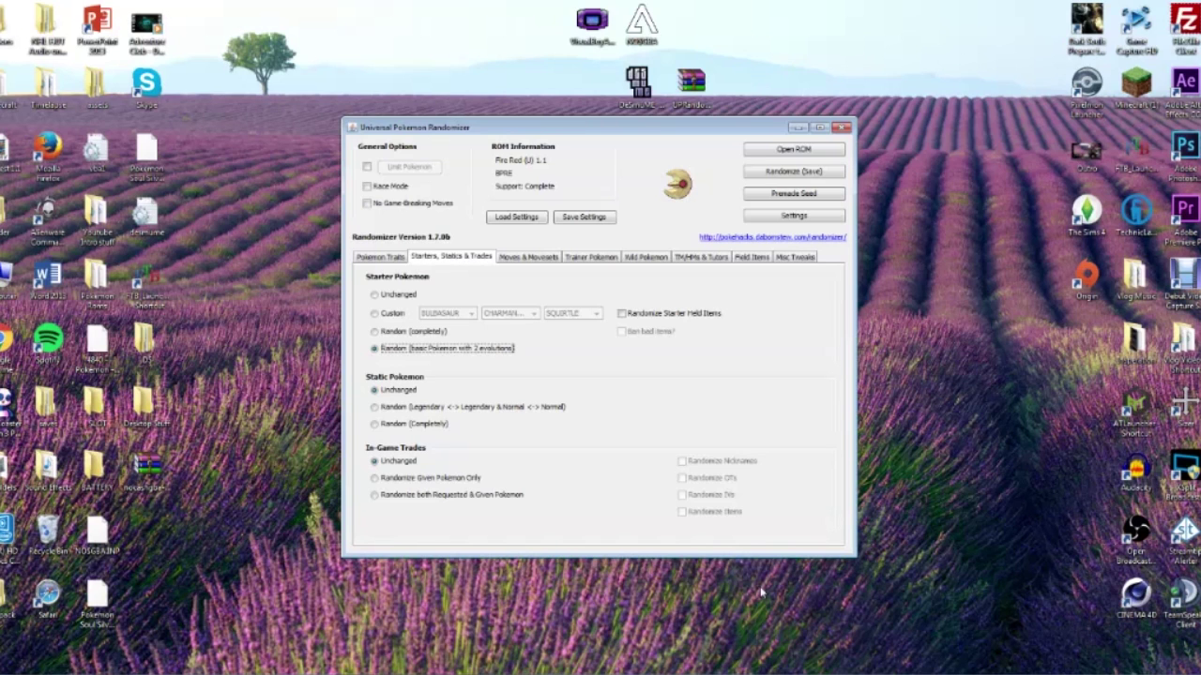
# - Choose Custom starters DEOXYS, JIRACHI and ROSELIA in the three starter dropdowns
pyautogui.click(390, 315)
pyautogui.click(450, 317)
pyautogui.scroll(-5, 450, 338)
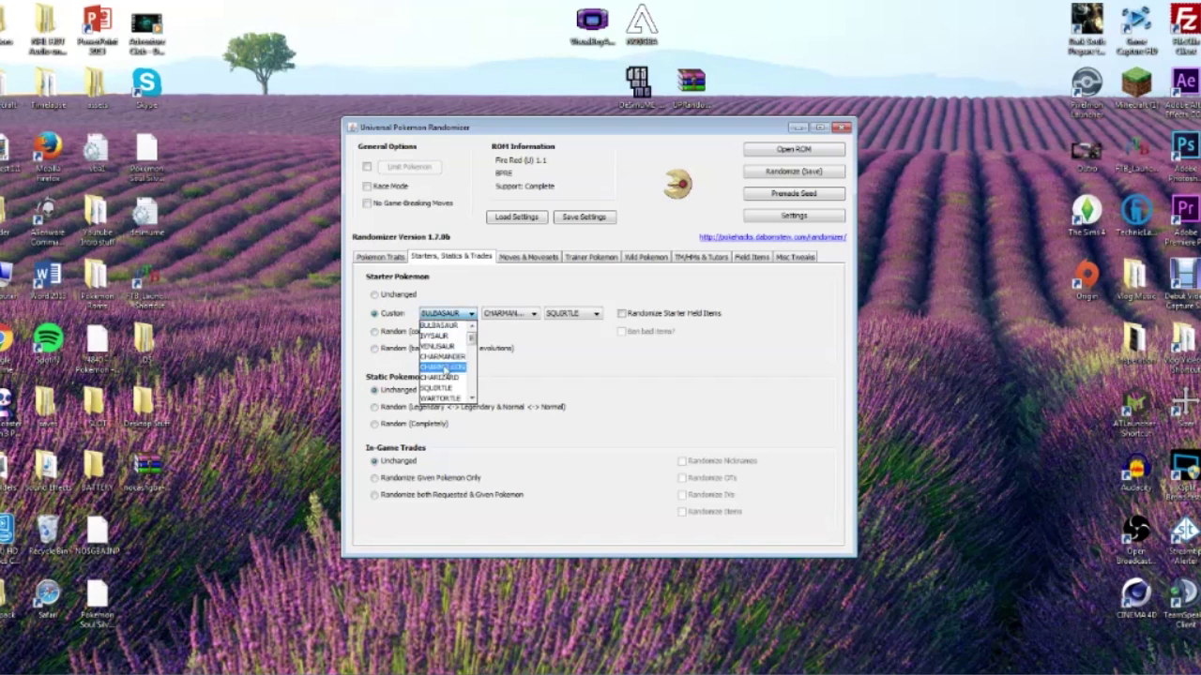
pyautogui.scroll(-12, 449, 355)
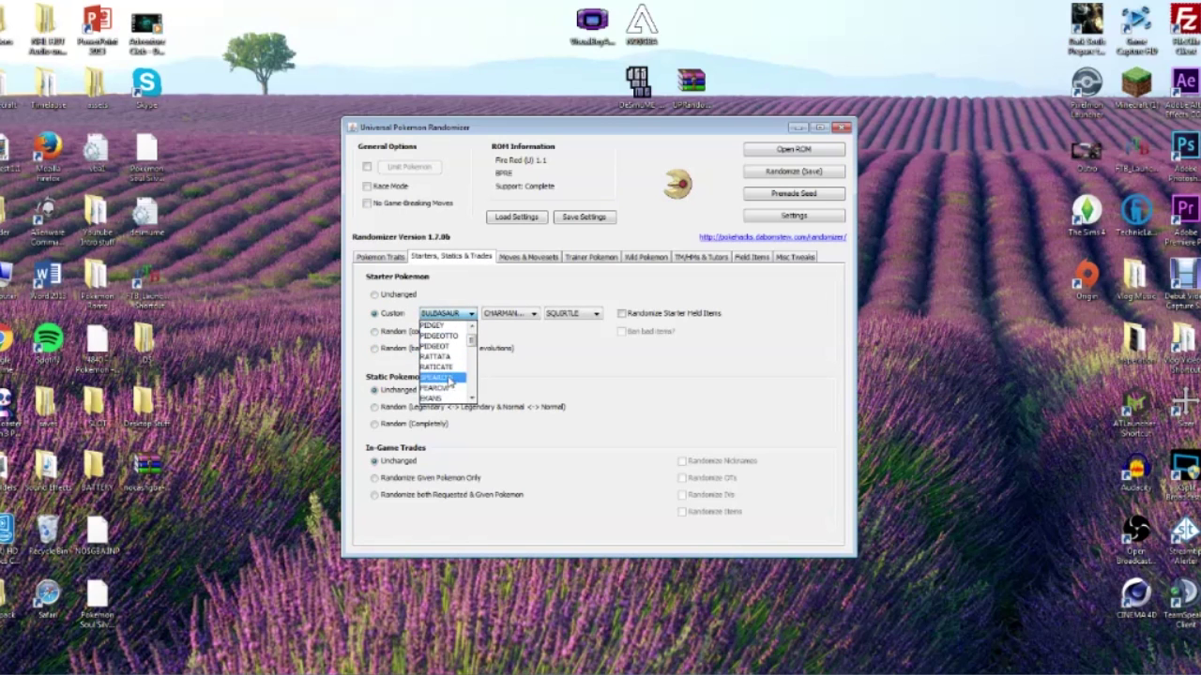
pyautogui.moveTo(470, 349); pyautogui.dragTo(472, 408)
pyautogui.click(450, 398)
pyautogui.click(509, 315)
pyautogui.scroll(-20, 509, 375)
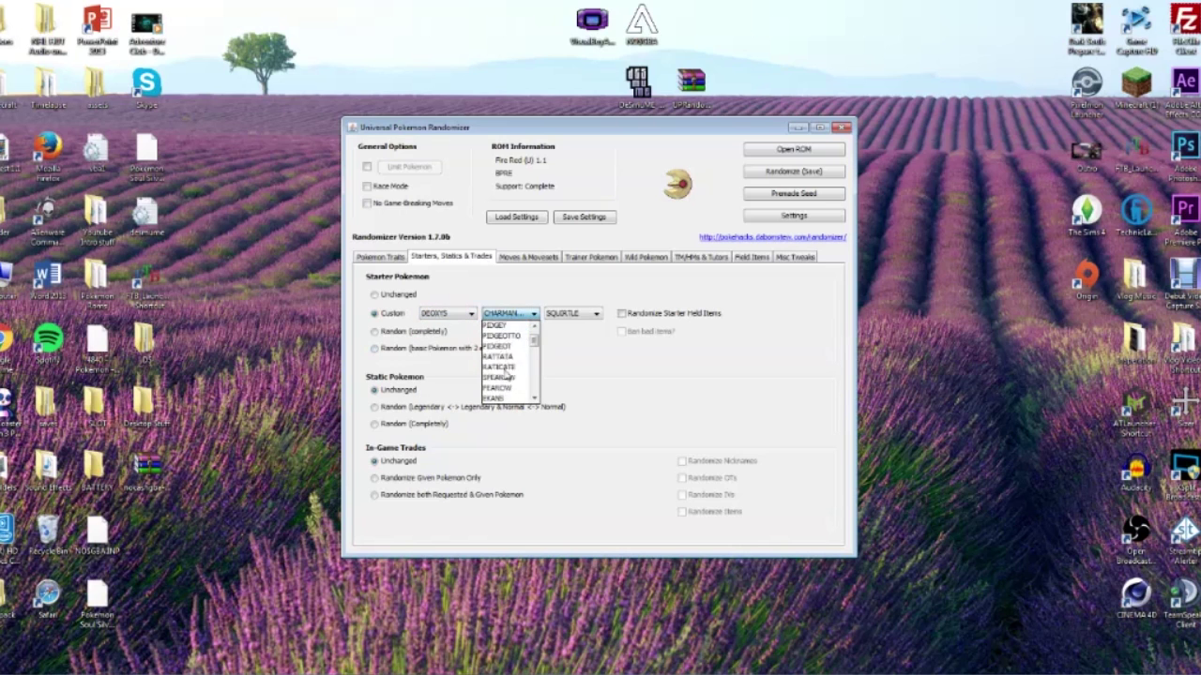
pyautogui.click(509, 388)
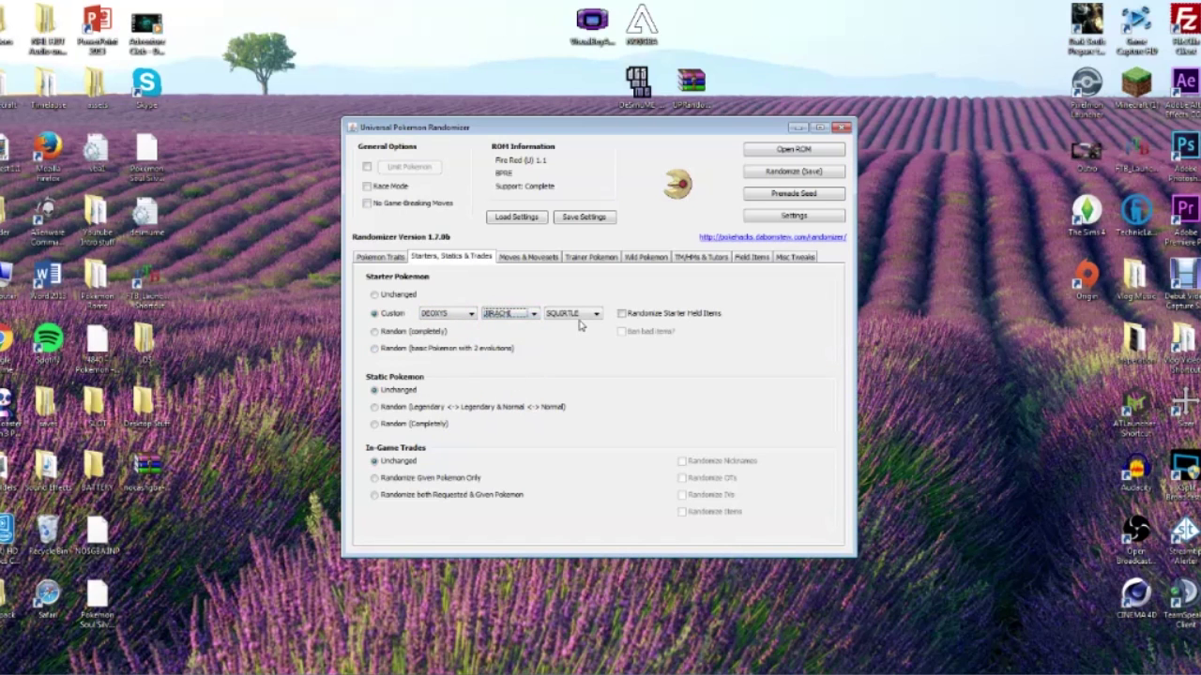
pyautogui.click(578, 316)
pyautogui.scroll(-20, 574, 366)
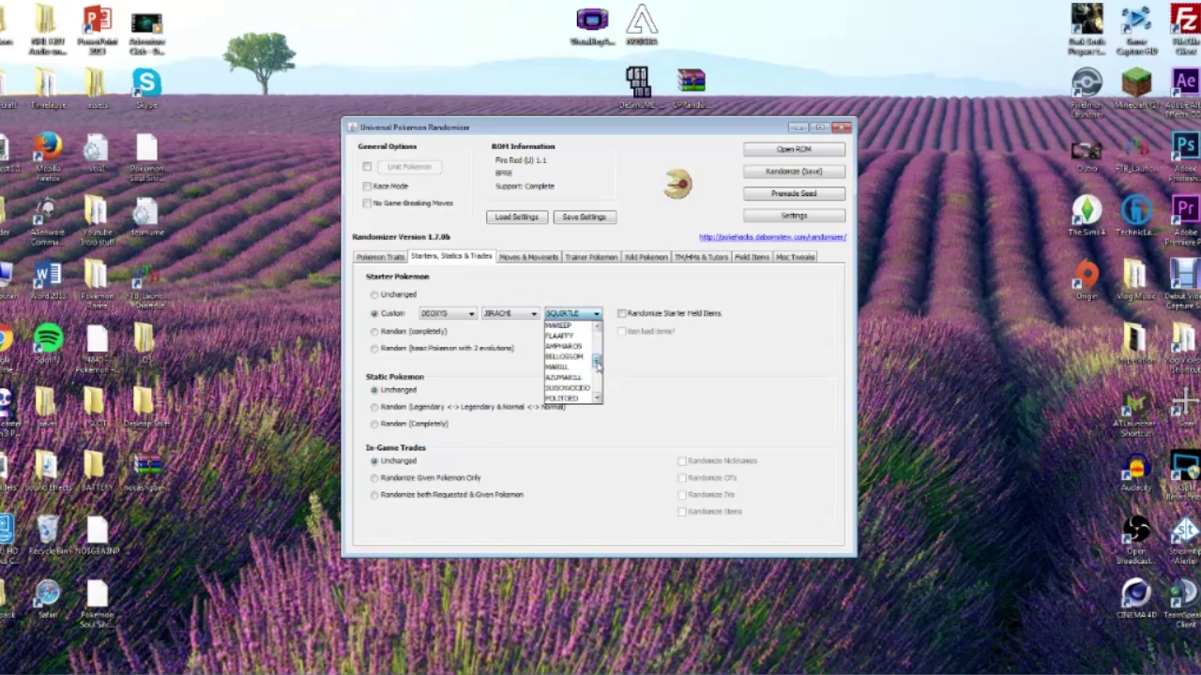
pyautogui.click(578, 378)
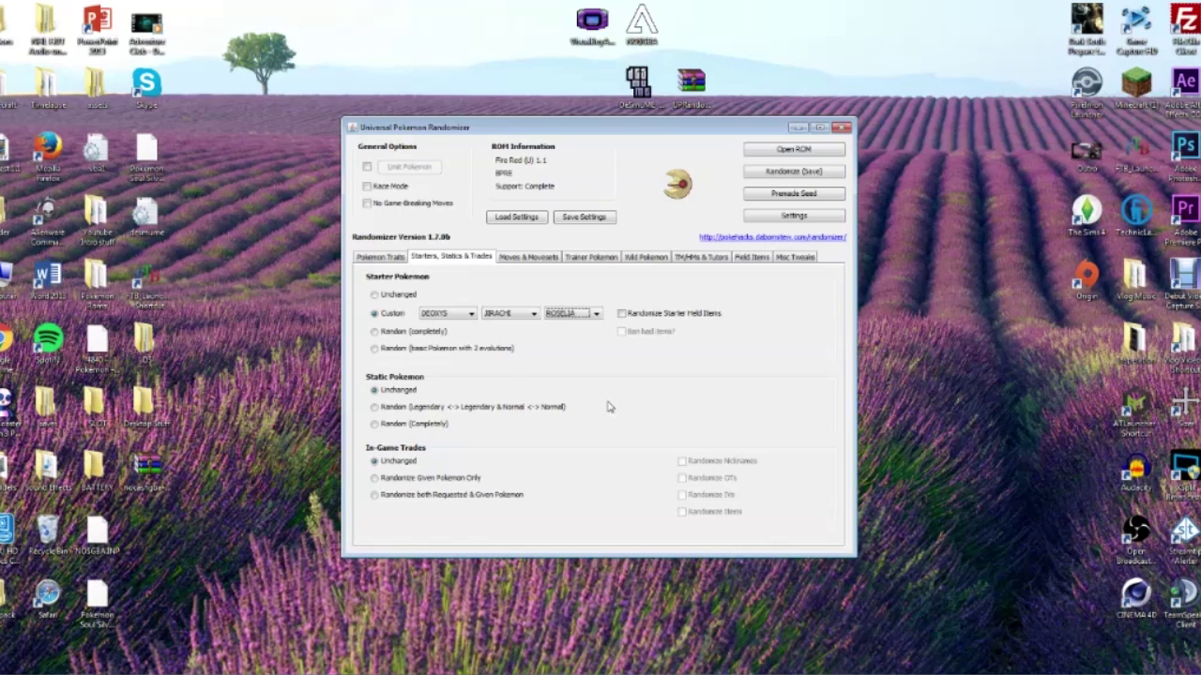
# - Turn on Randomize Starter Held Items with Ban bad items? checked
pyautogui.click(642, 317)
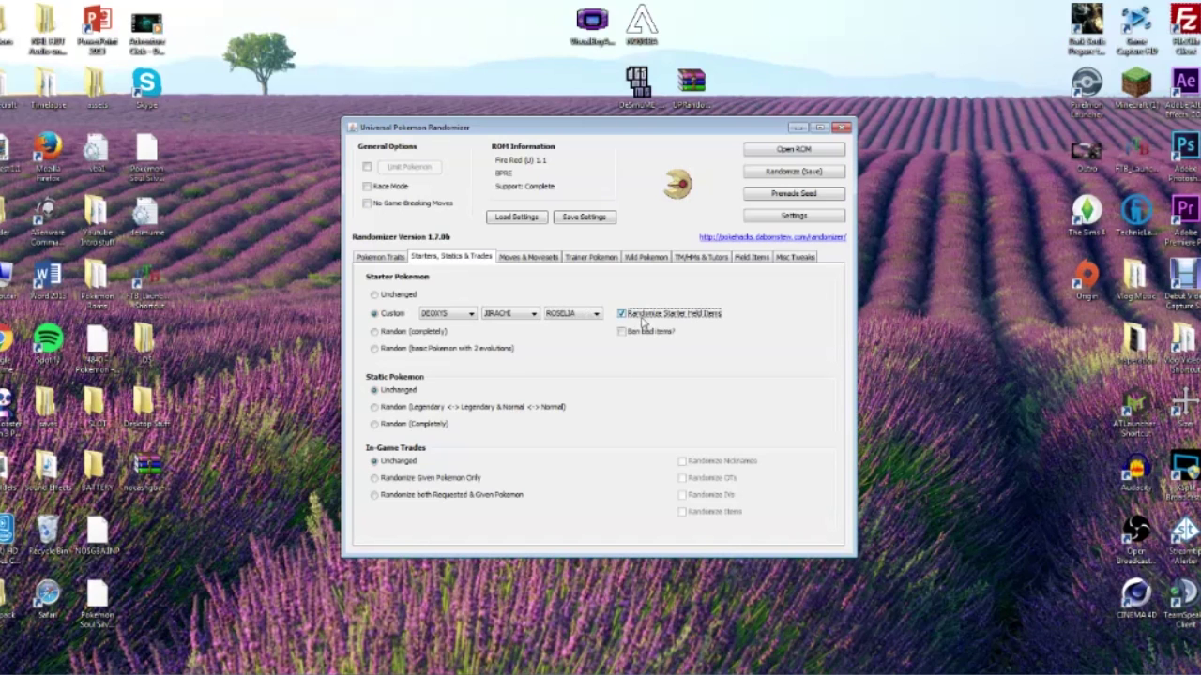
pyautogui.click(652, 341)
pyautogui.click(652, 342)
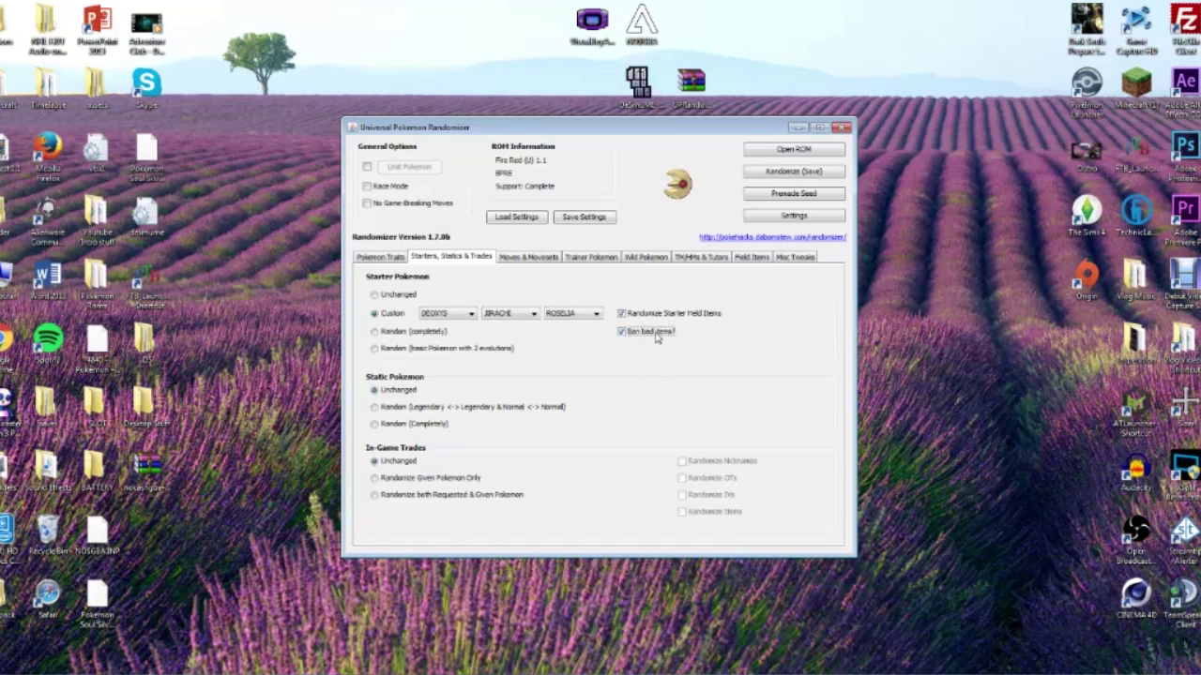
pyautogui.moveTo(657, 339)
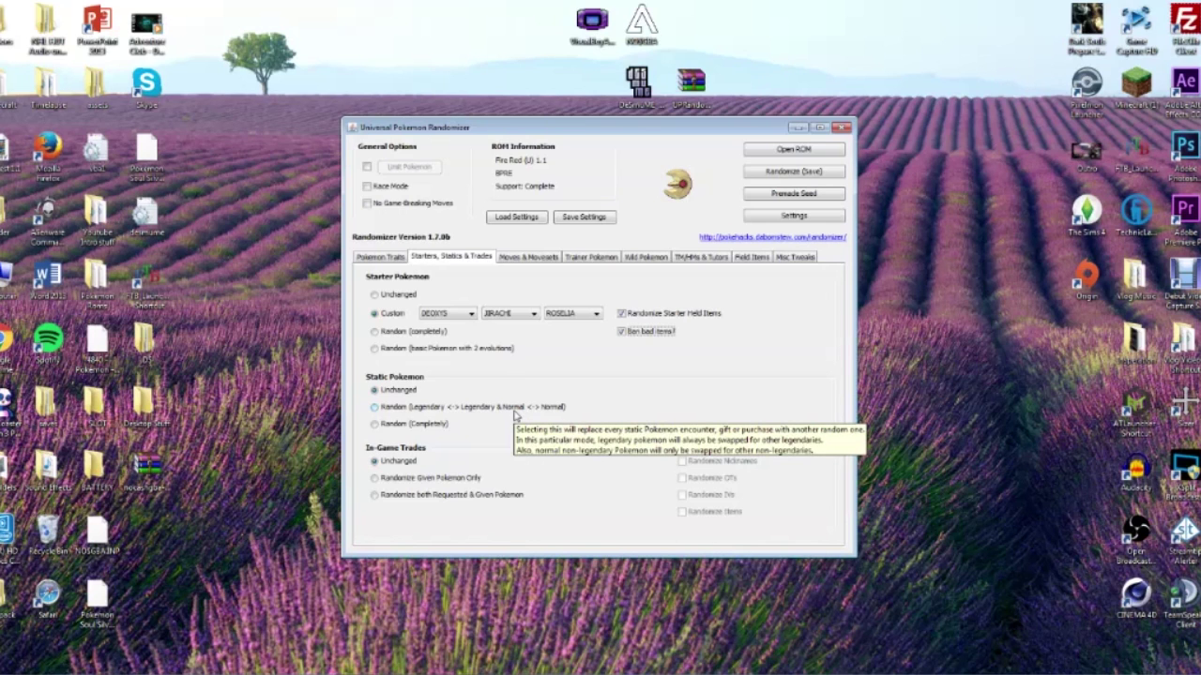
# - Leave static Pokemon Unchanged after trying the legendary-swap and random options
pyautogui.click(514, 411)
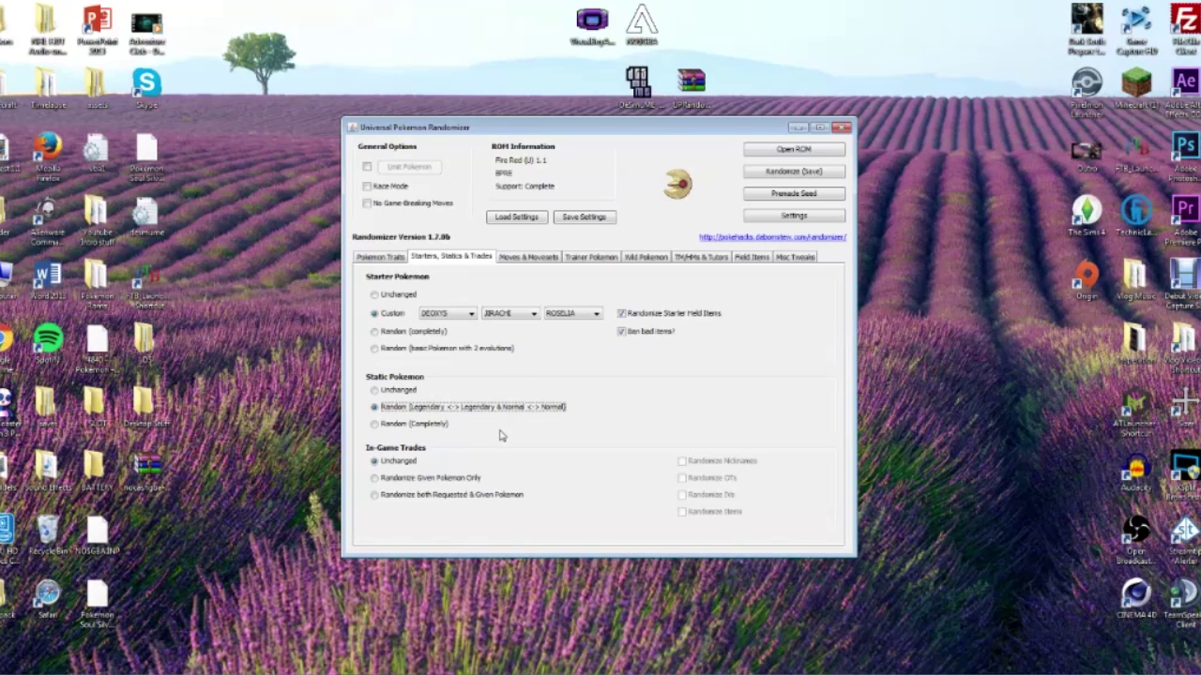
pyautogui.click(421, 424)
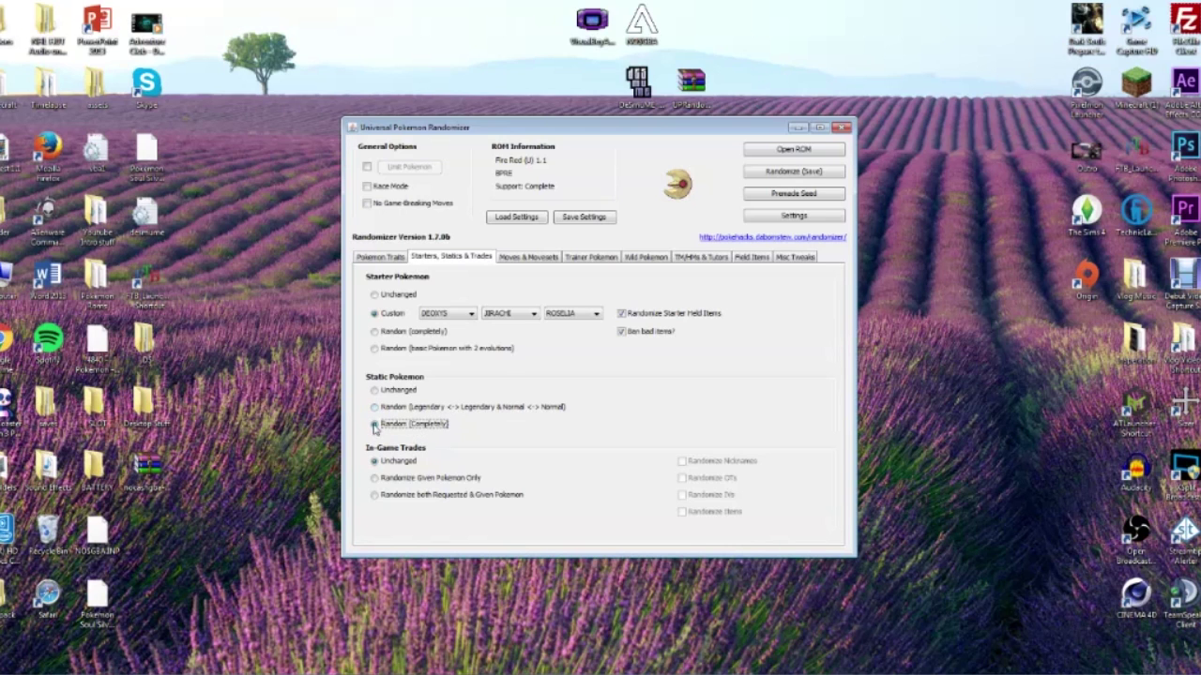
pyautogui.moveTo(374, 428)
pyautogui.click(400, 392)
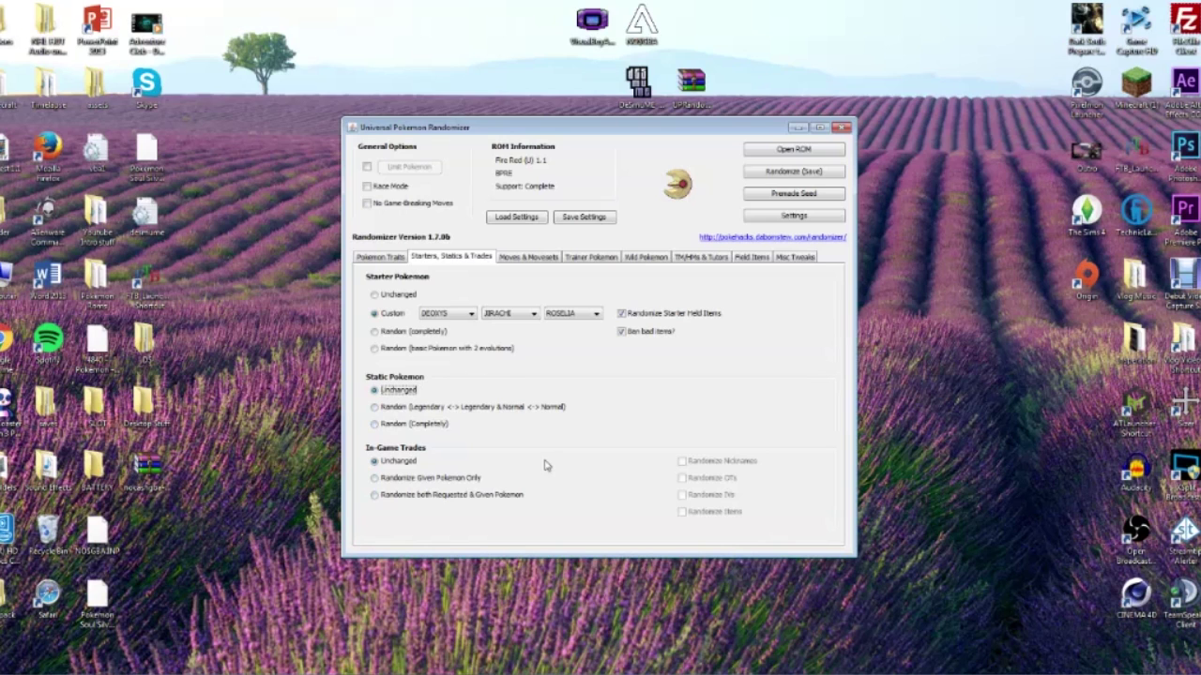
# - Set In-Game Trades to Unchanged and show the Moves & Movesets tab
pyautogui.click(433, 502)
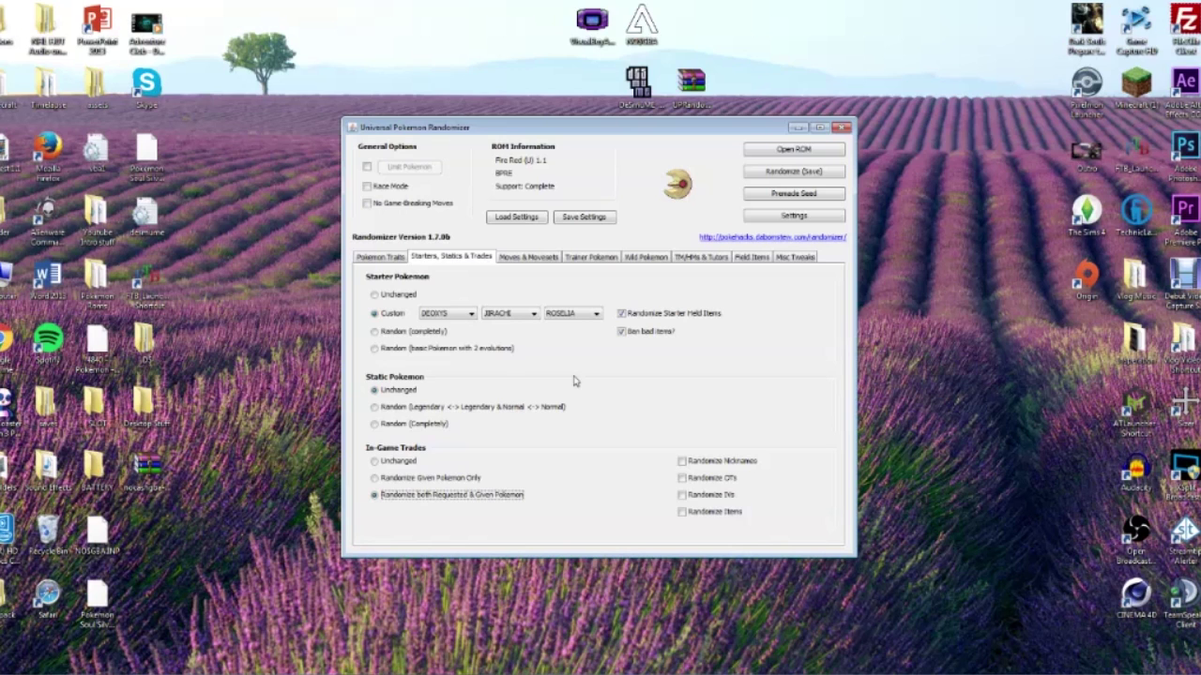
pyautogui.click(404, 462)
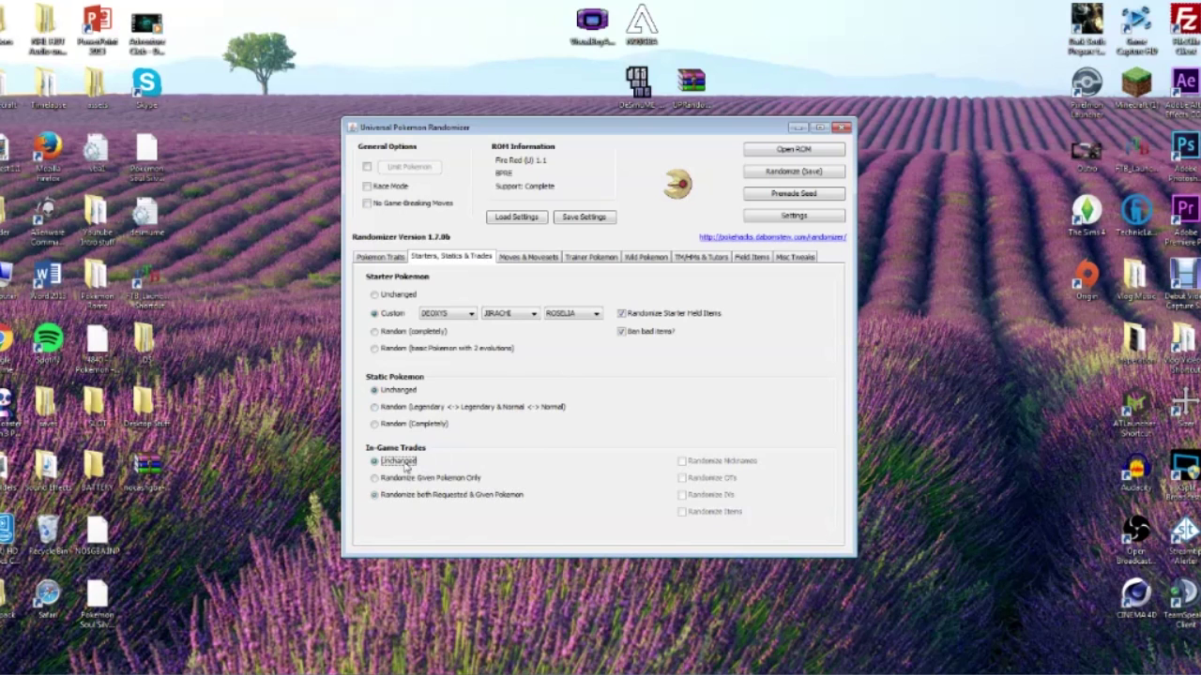
pyautogui.click(542, 257)
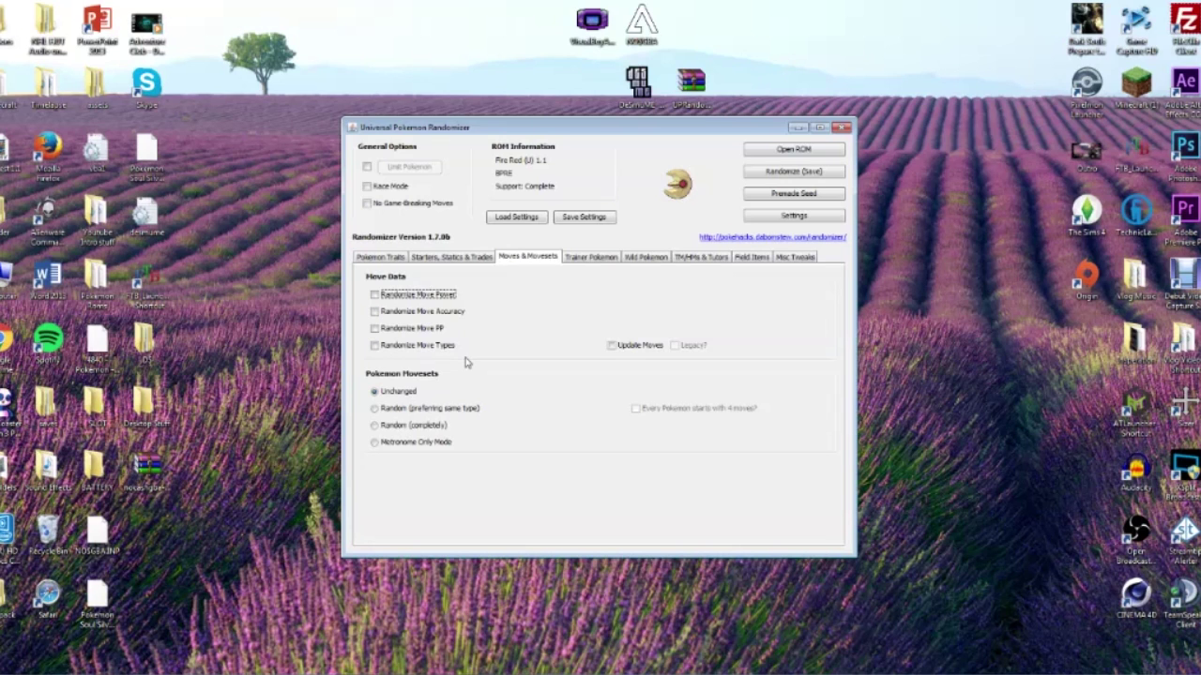
# - Tick Update Moves for Gen 6 move stats, toggling Legacy? off and back on
pyautogui.moveTo(436, 300)
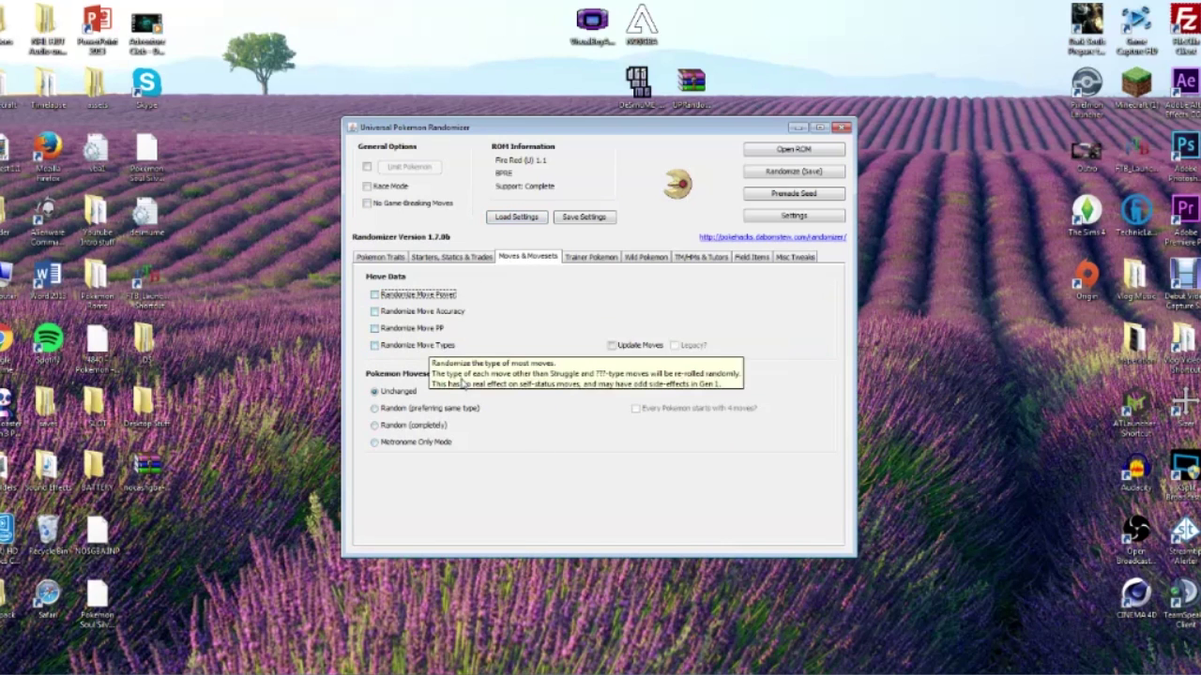
pyautogui.click(639, 345)
pyautogui.click(675, 347)
pyautogui.click(676, 347)
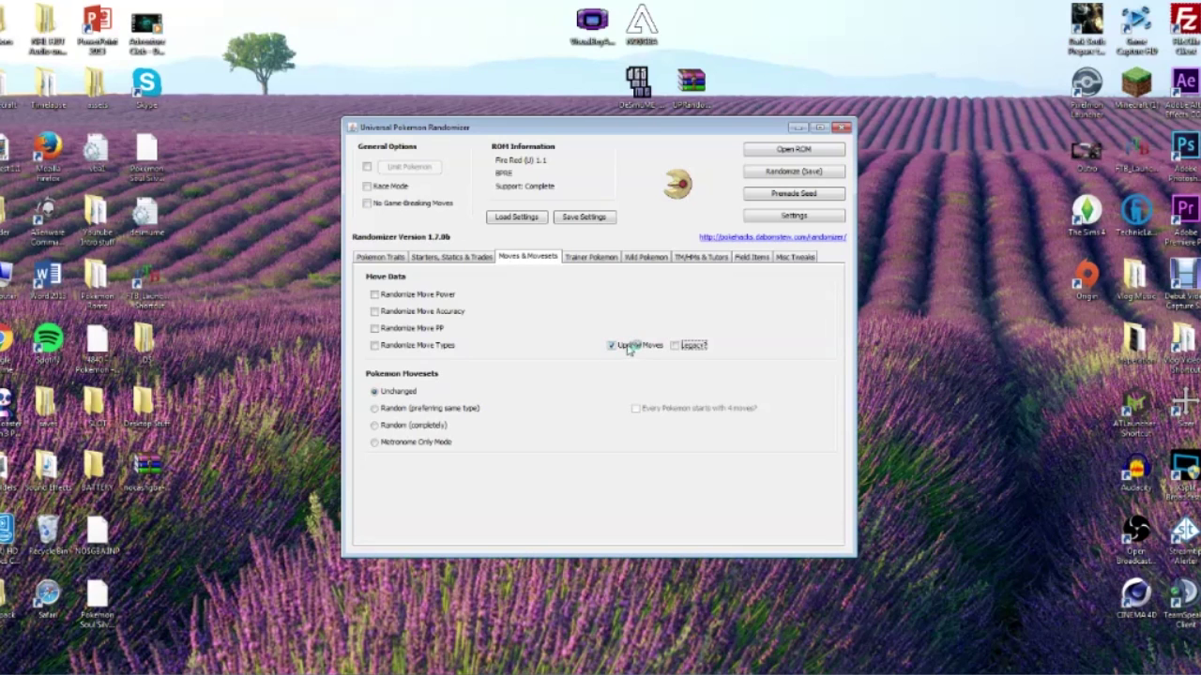
pyautogui.moveTo(615, 349)
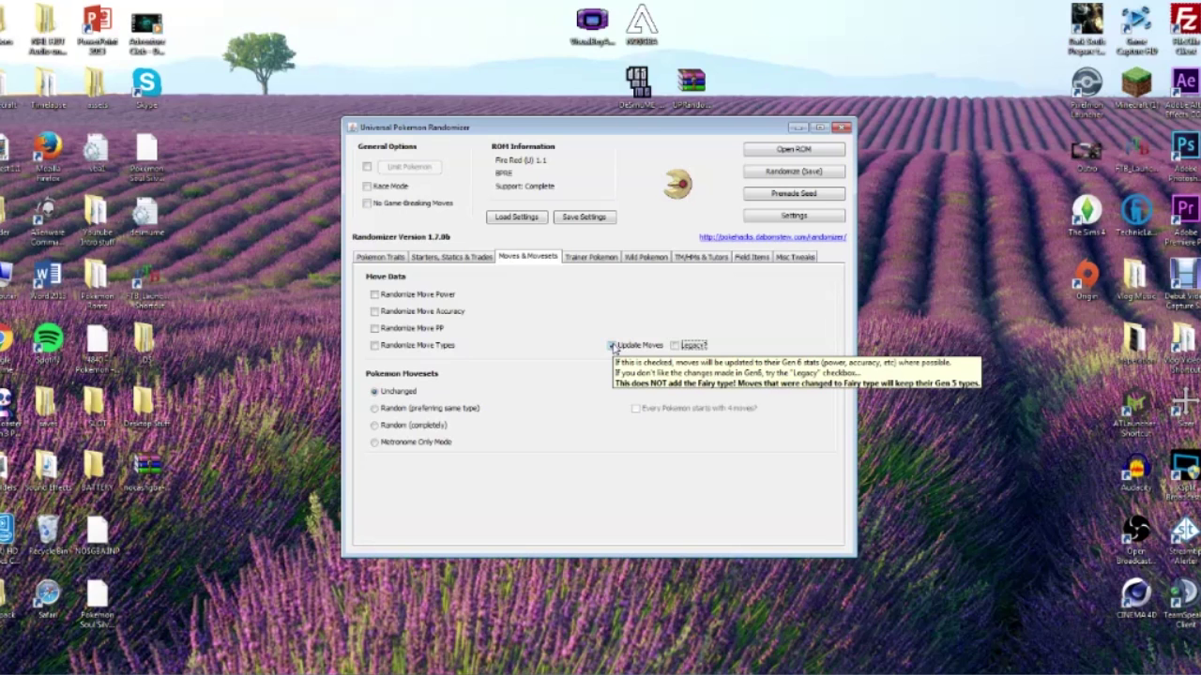
pyautogui.click(692, 349)
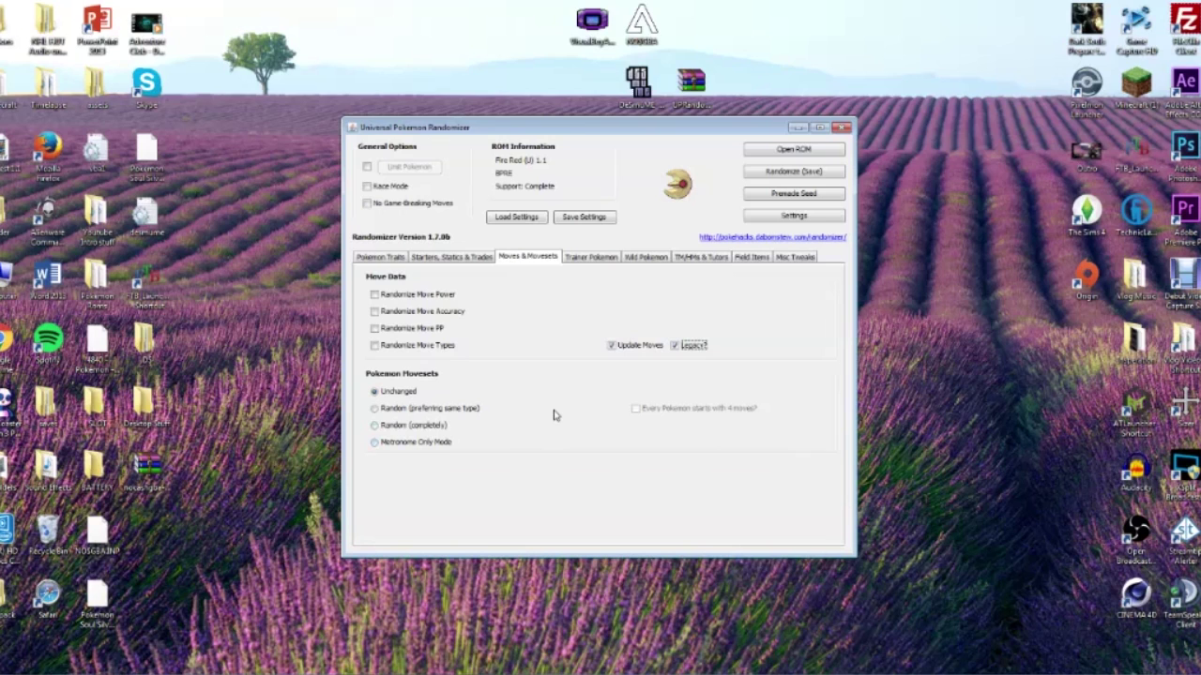
# - Set Pokemon Movesets back to Unchanged after trying same-type random and the 4-moves option
pyautogui.click(443, 409)
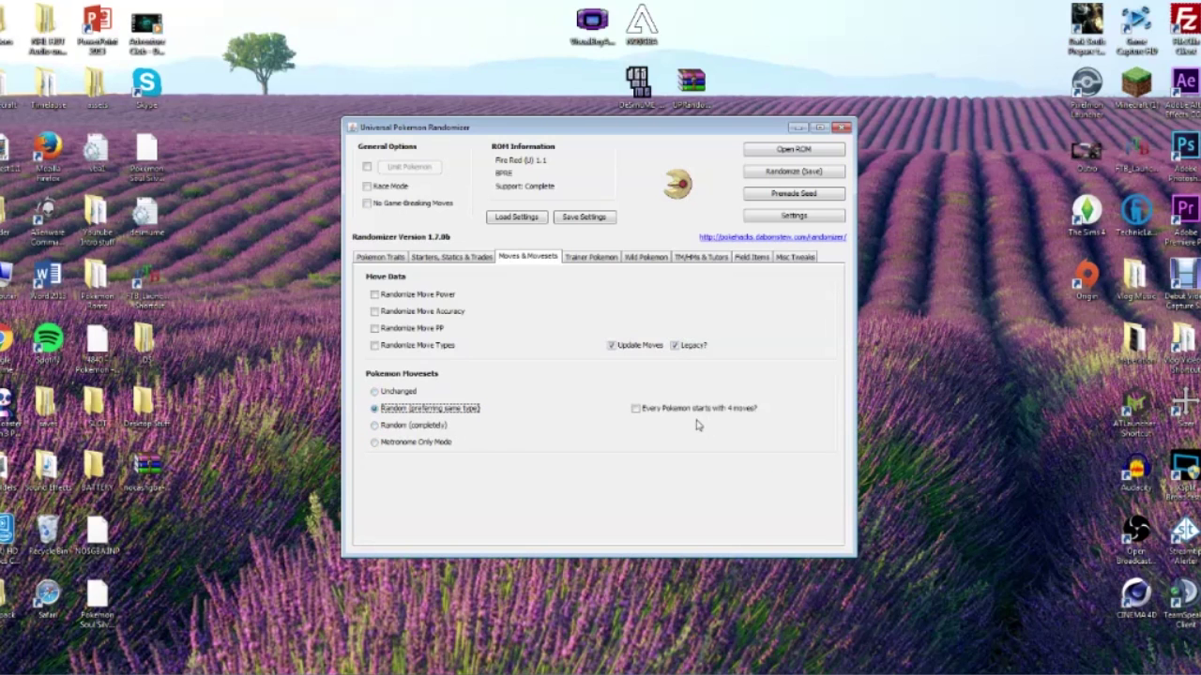
pyautogui.click(640, 408)
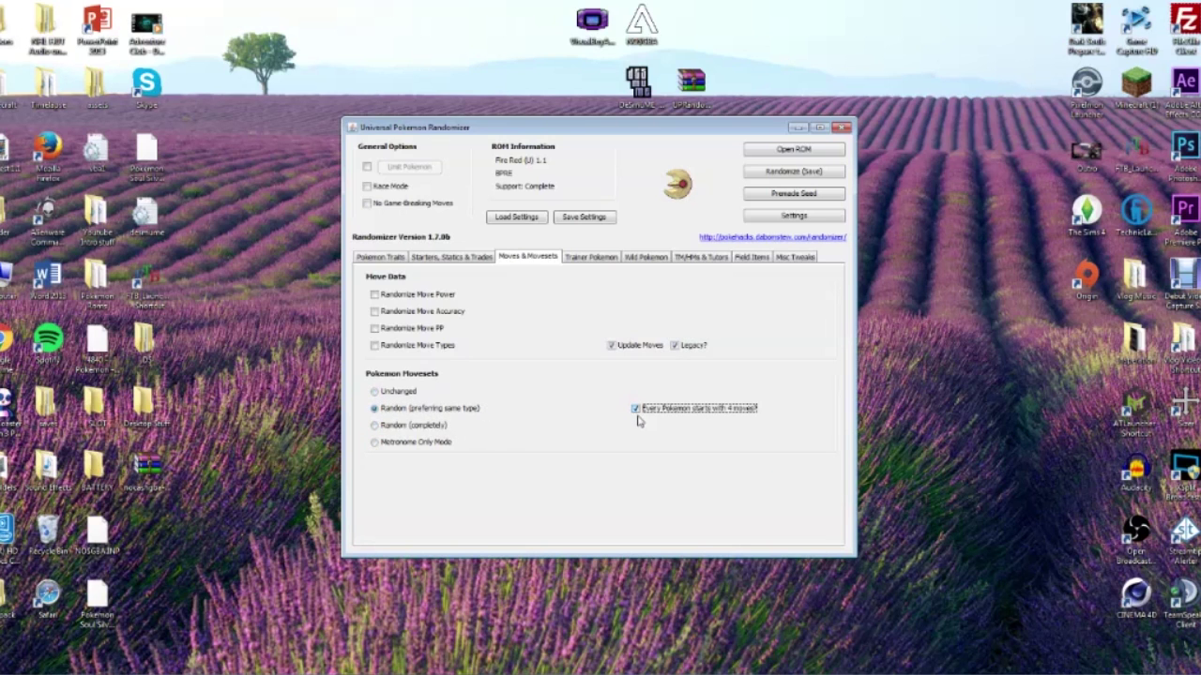
pyautogui.click(413, 393)
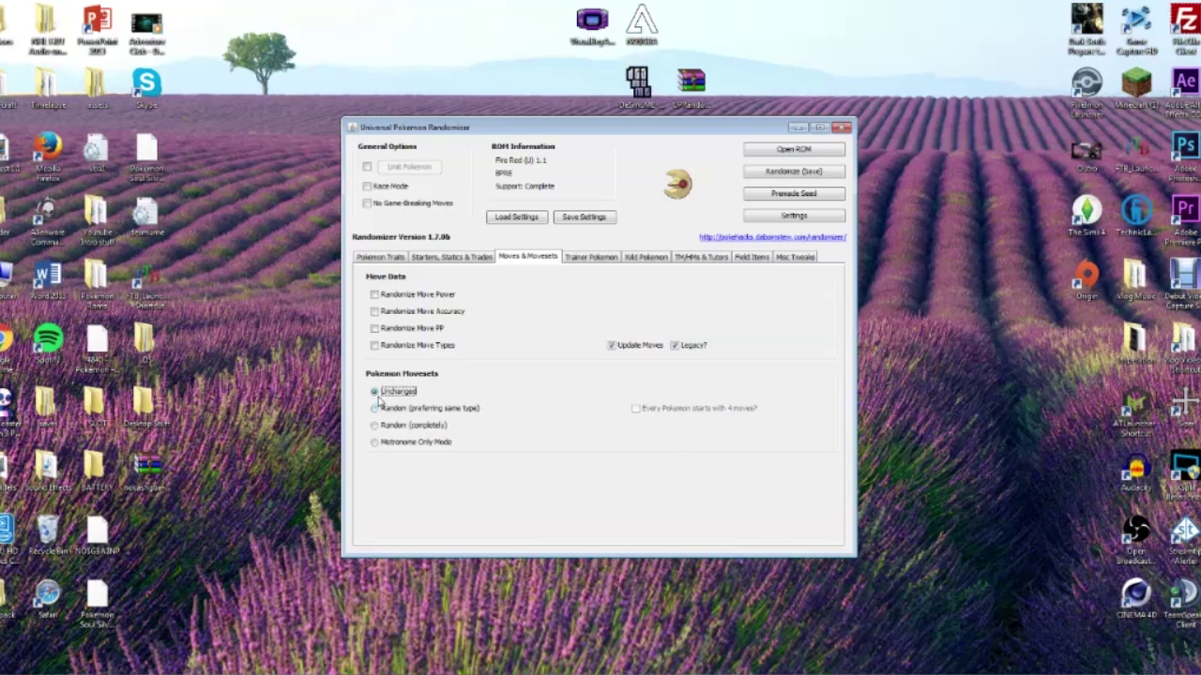
pyautogui.click(593, 262)
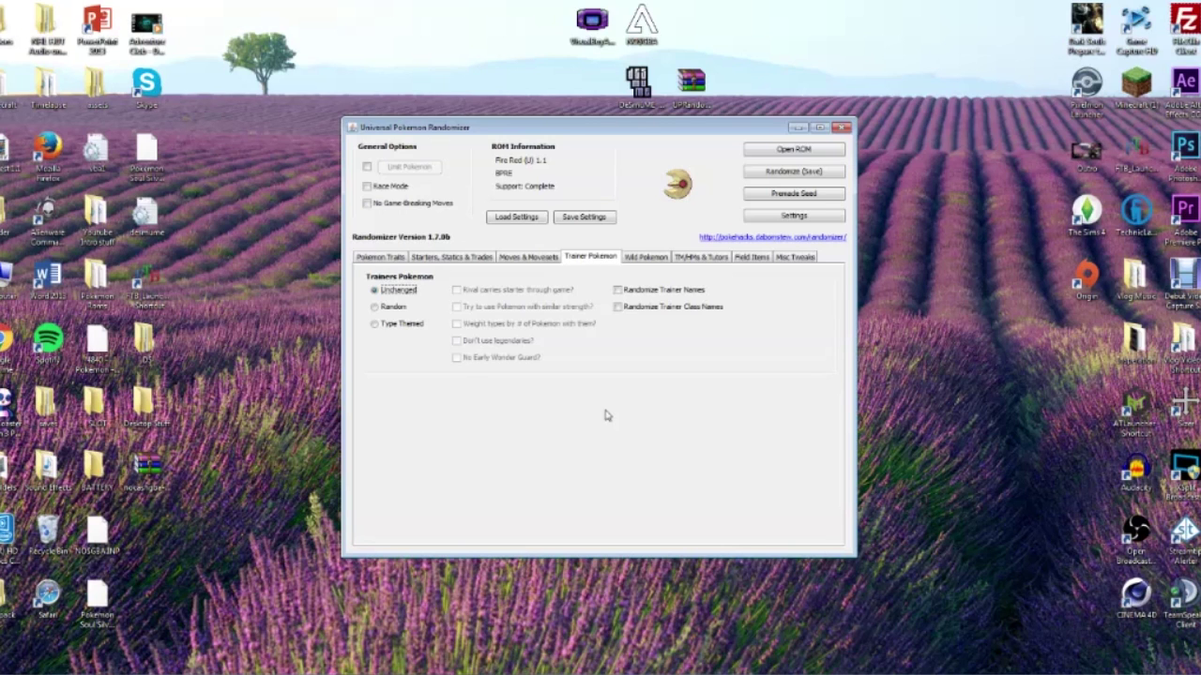
# - Set trainer Pokemon to Type Themed teams with Don't use legendaries? checked
pyautogui.click(375, 308)
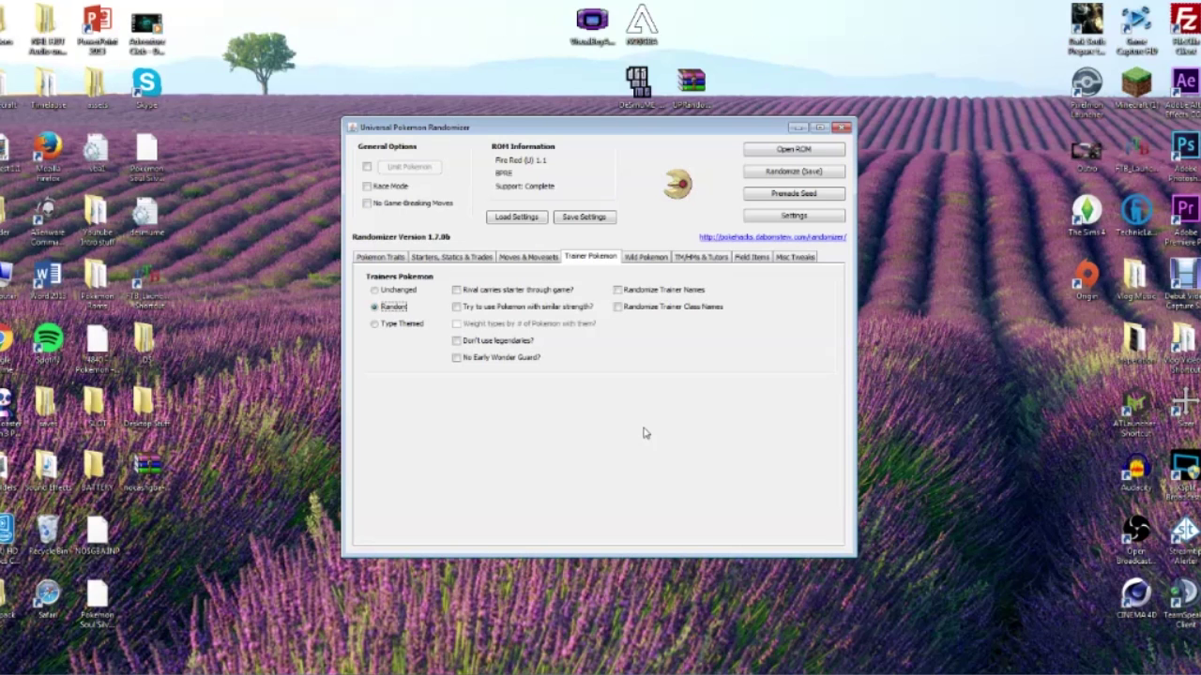
pyautogui.click(527, 293)
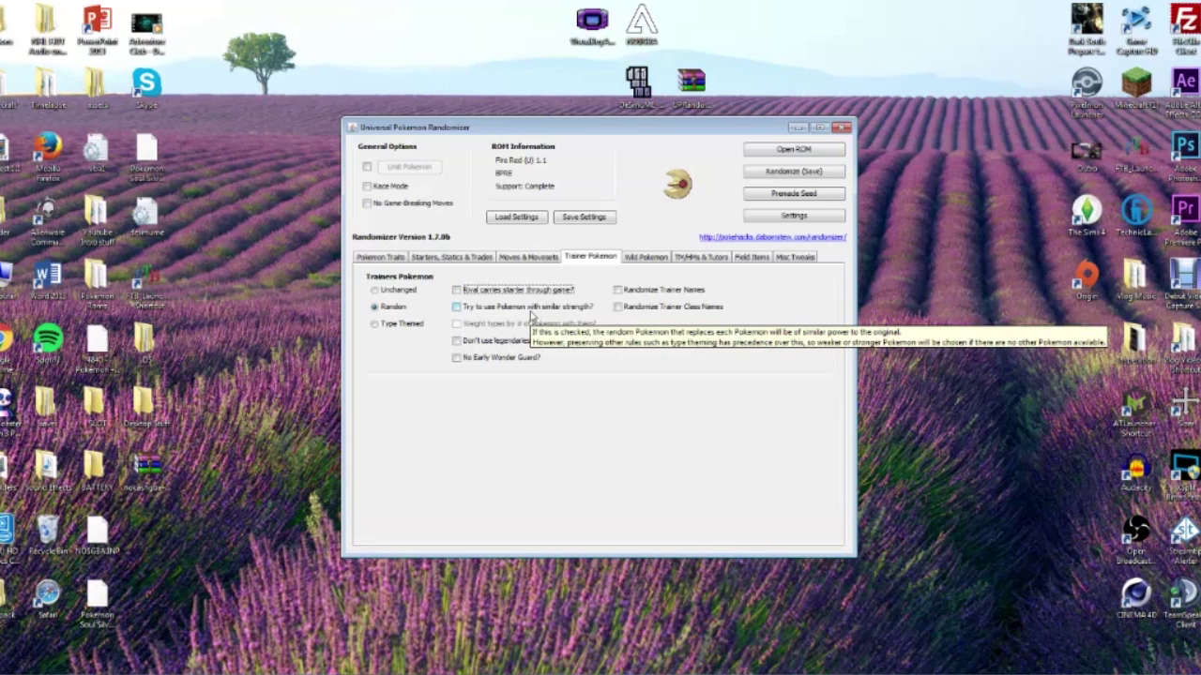
pyautogui.click(531, 315)
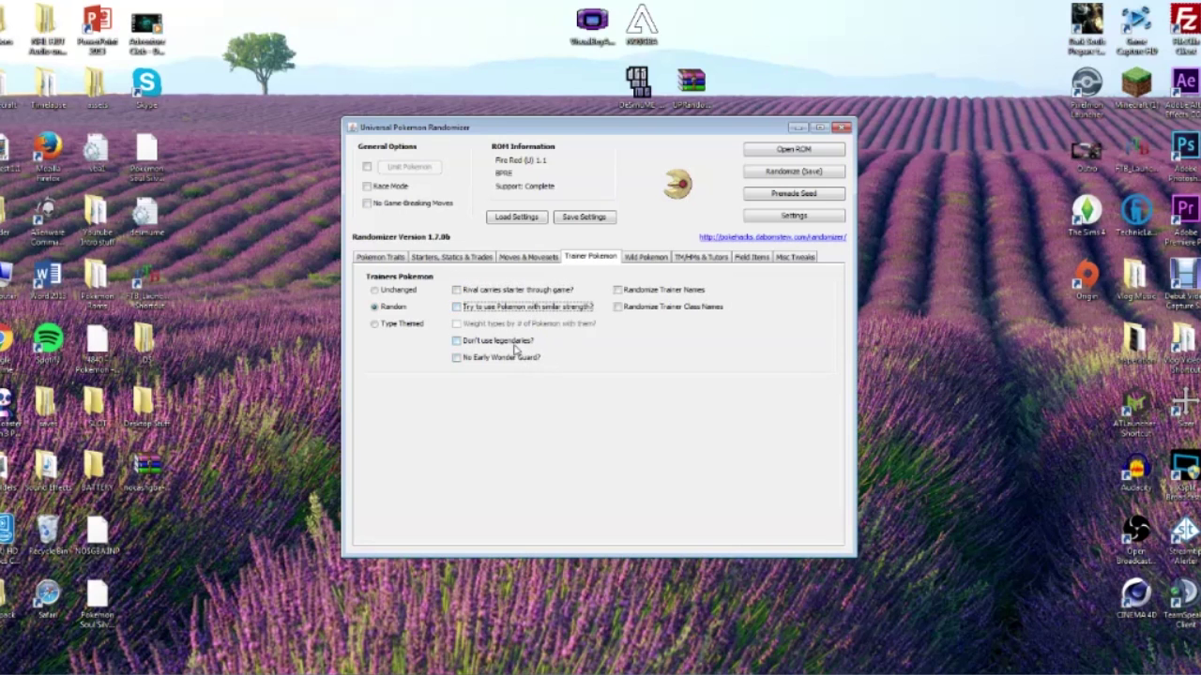
pyautogui.click(514, 347)
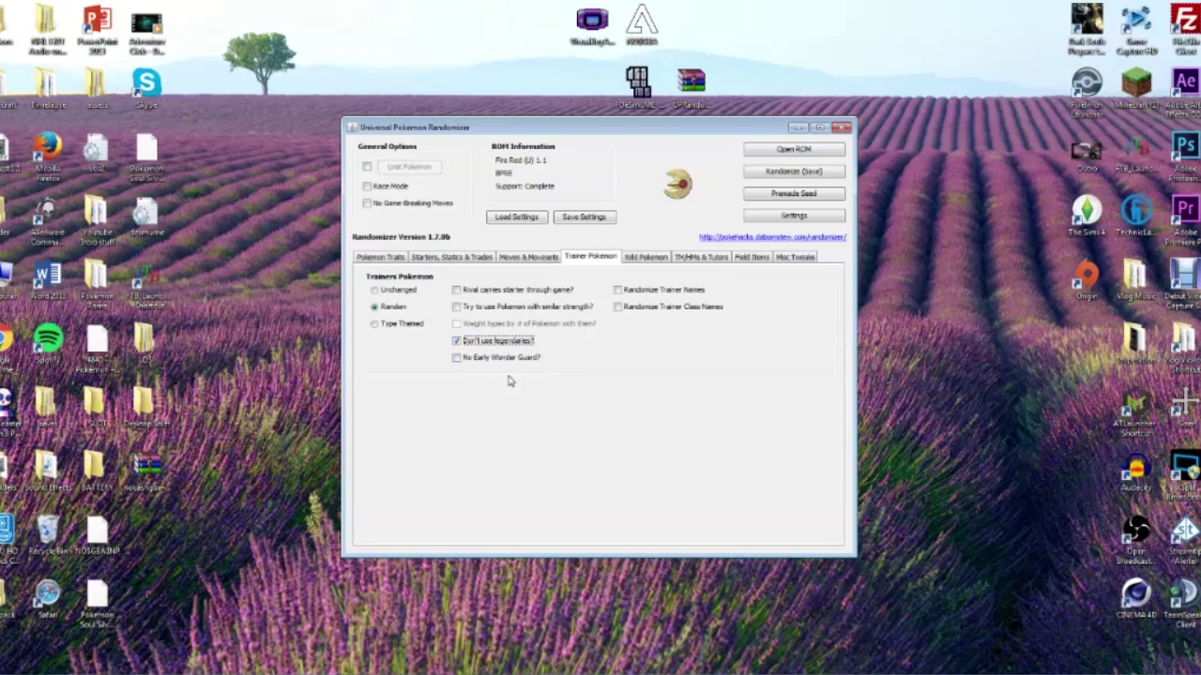
pyautogui.moveTo(522, 363)
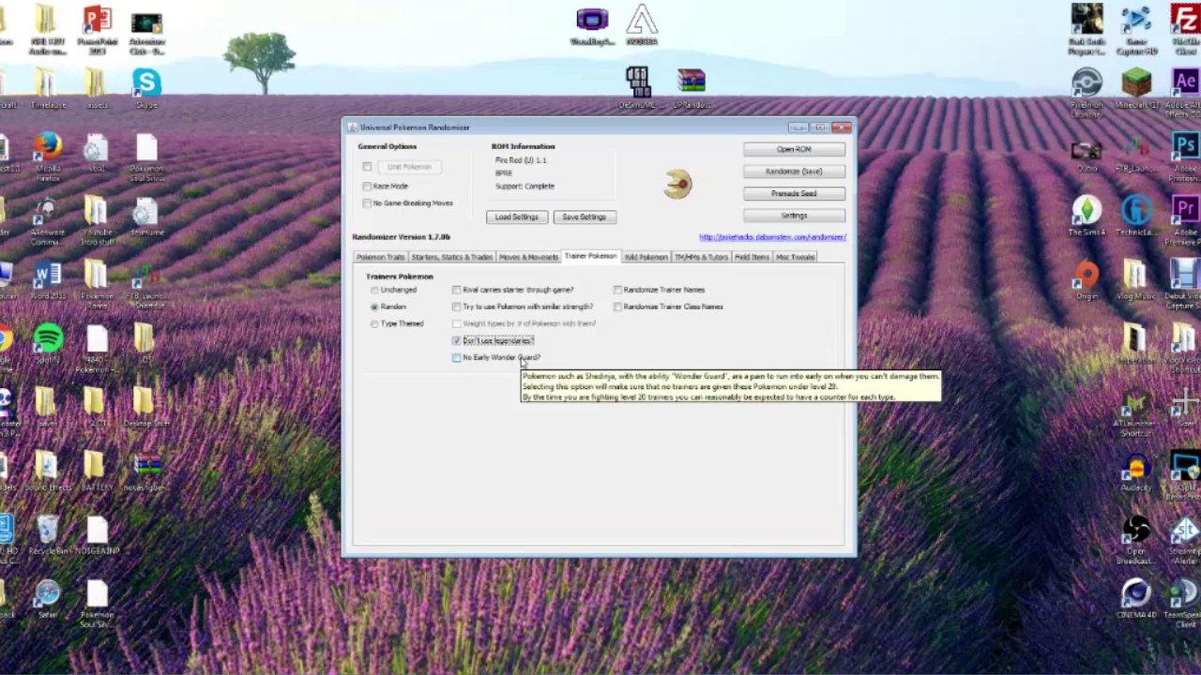
pyautogui.click(386, 324)
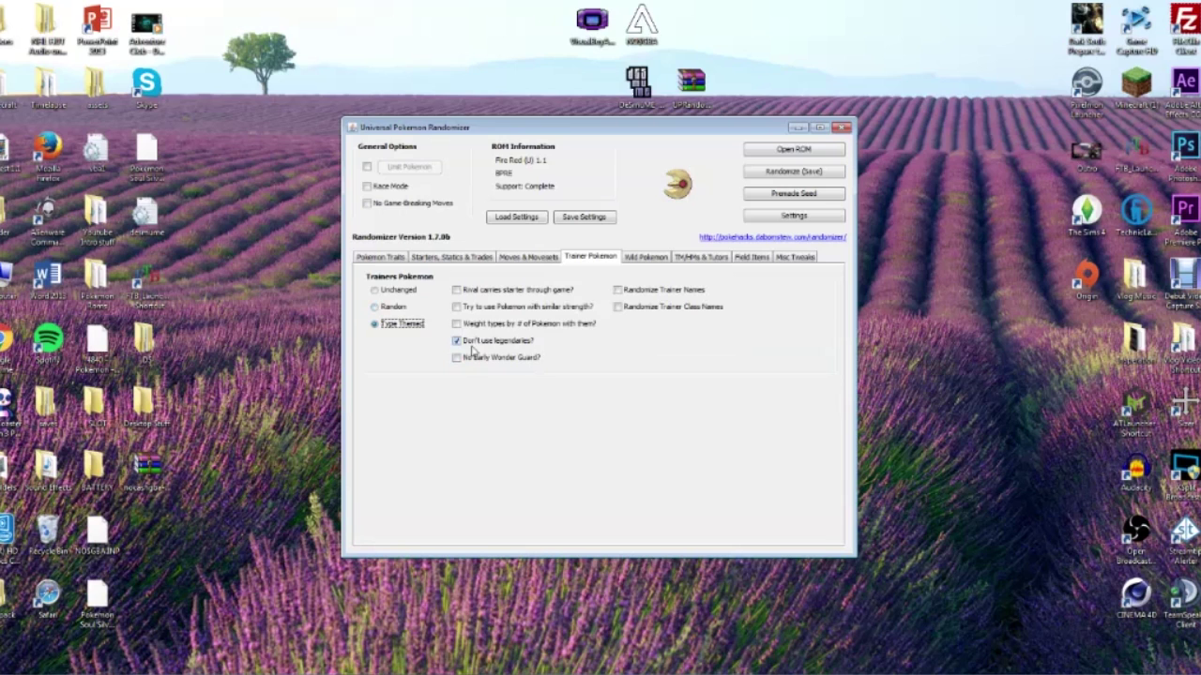
pyautogui.moveTo(484, 330)
pyautogui.moveTo(495, 298)
# - Set wild Pokemon encounters to Random on the Wild Pokemon tab
pyautogui.click(644, 257)
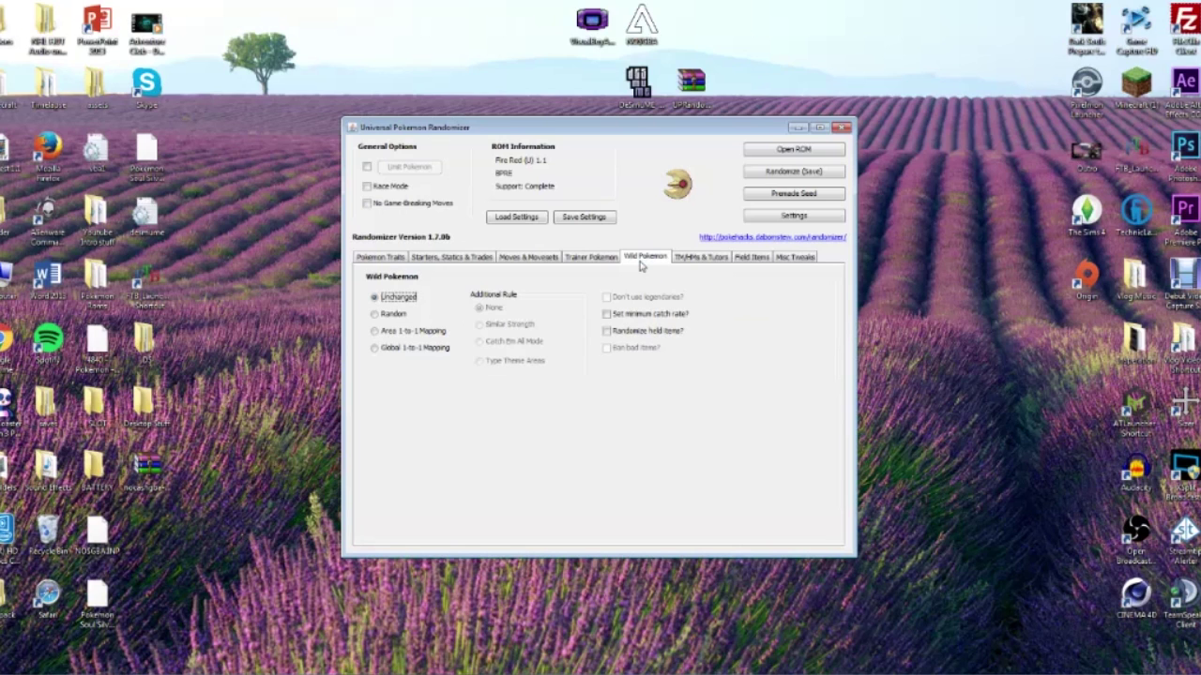
pyautogui.click(400, 317)
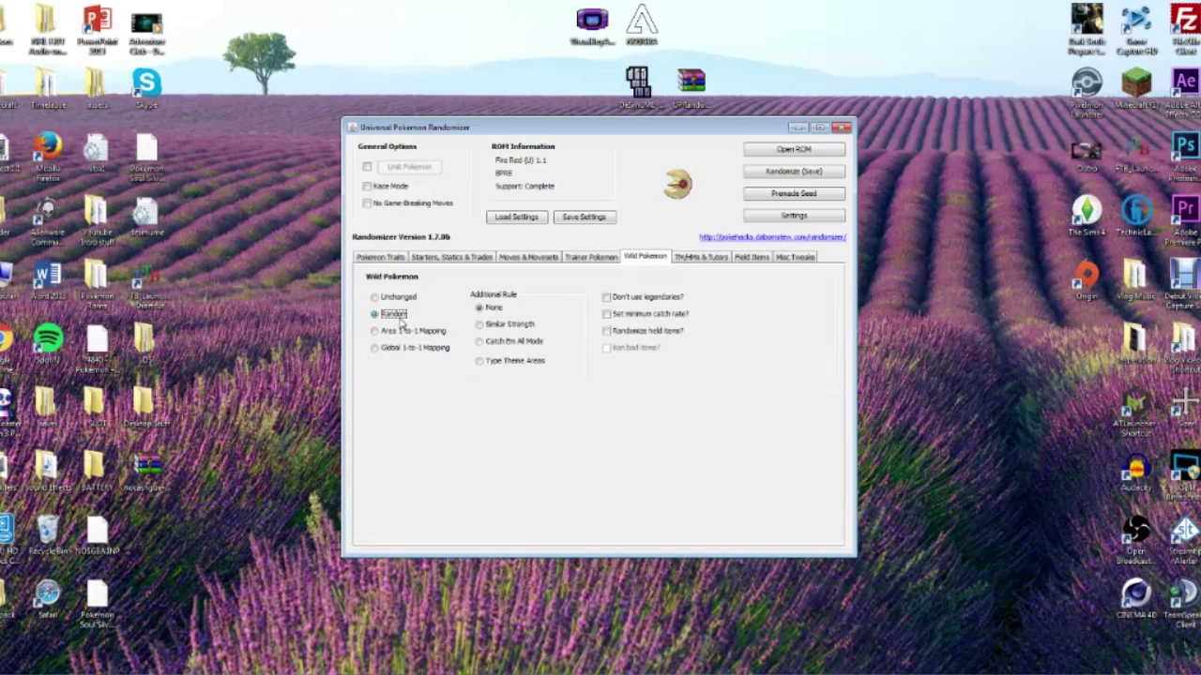